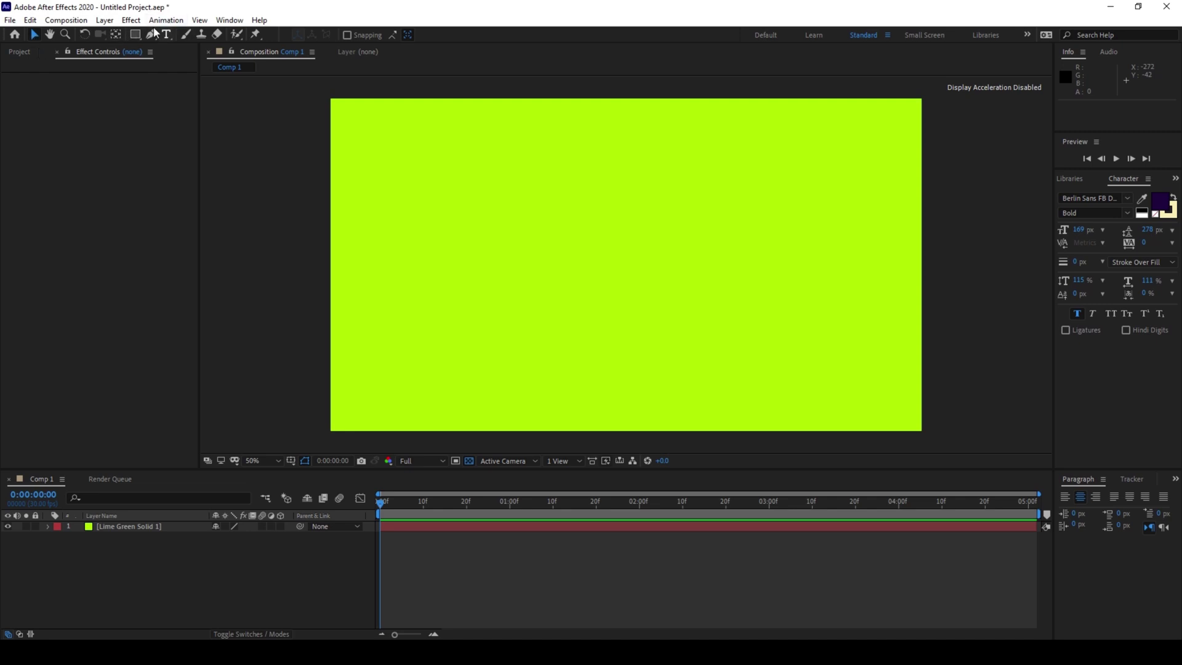
Draw an empty paragraph text box above the lime solid and apply a Slider Control effect.
{"action": "left_click", "coordinate": [167, 36]}
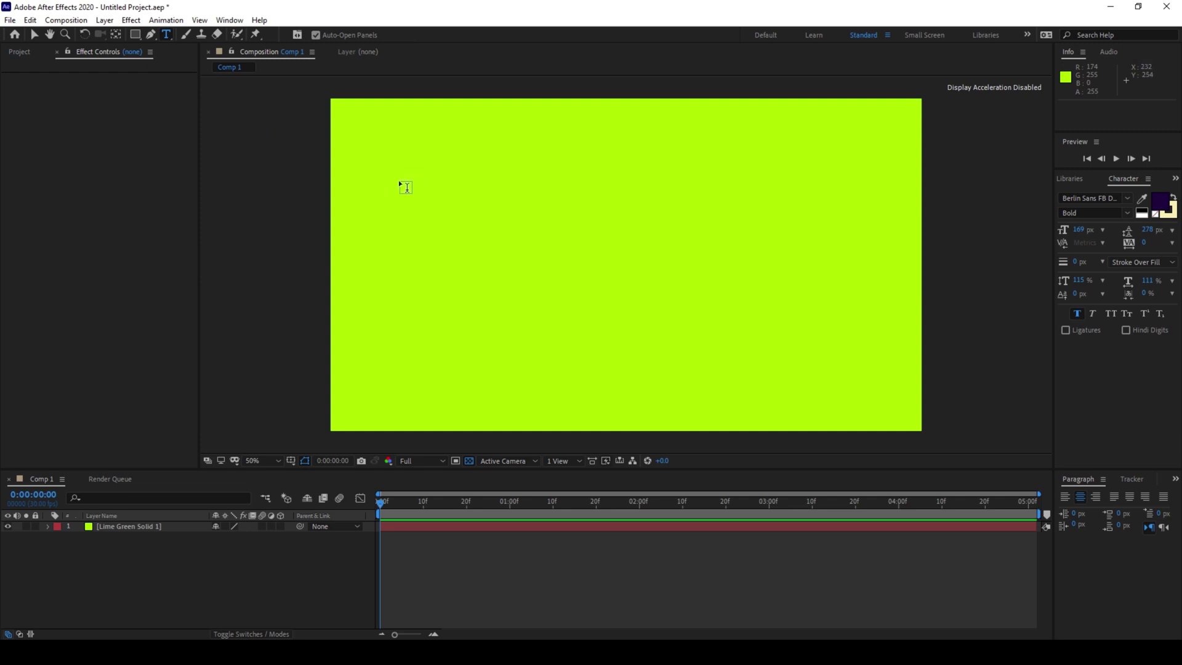
{"action": "left_click_drag", "start_coordinate": [394, 183], "coordinate": [748, 391]}
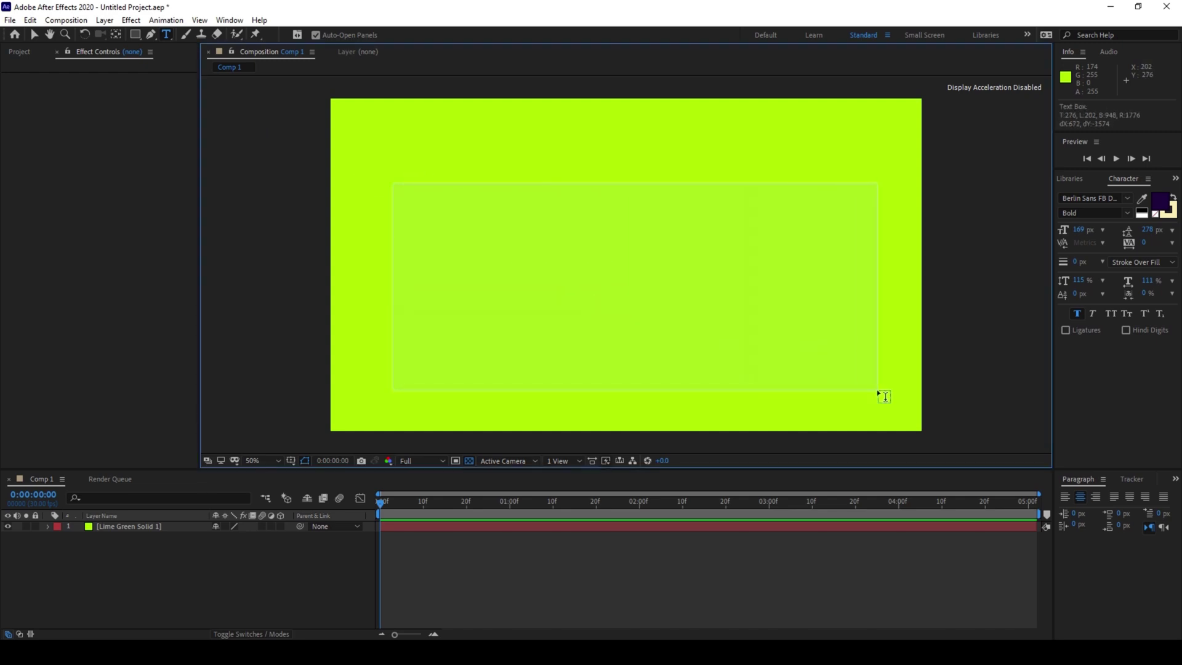
{"action": "left_click_drag", "start_coordinate": [843, 389], "coordinate": [877, 390]}
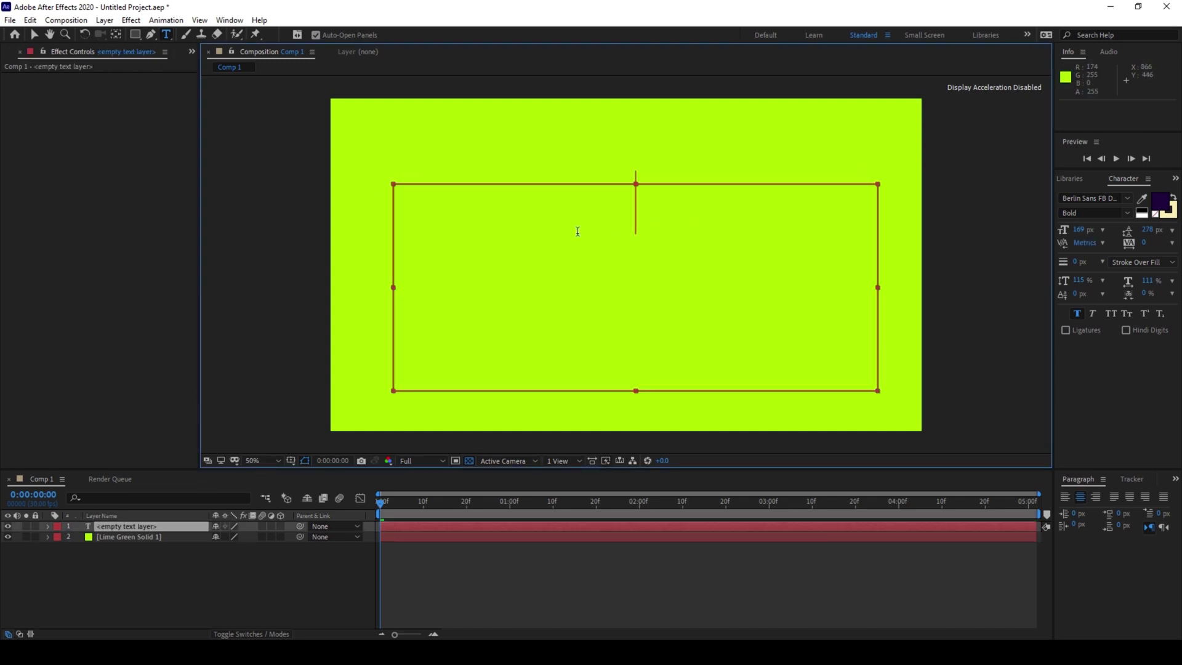
{"action": "left_click", "coordinate": [131, 20]}
{"action": "mouse_move", "coordinate": [171, 188]}
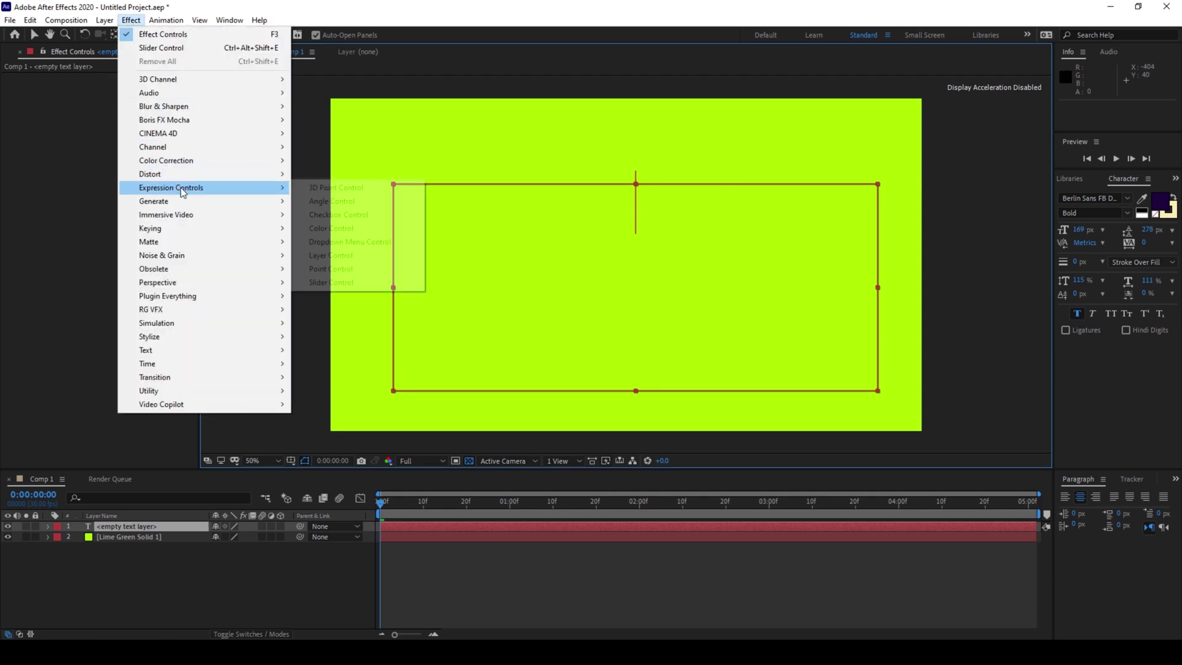
{"action": "left_click", "coordinate": [328, 283]}
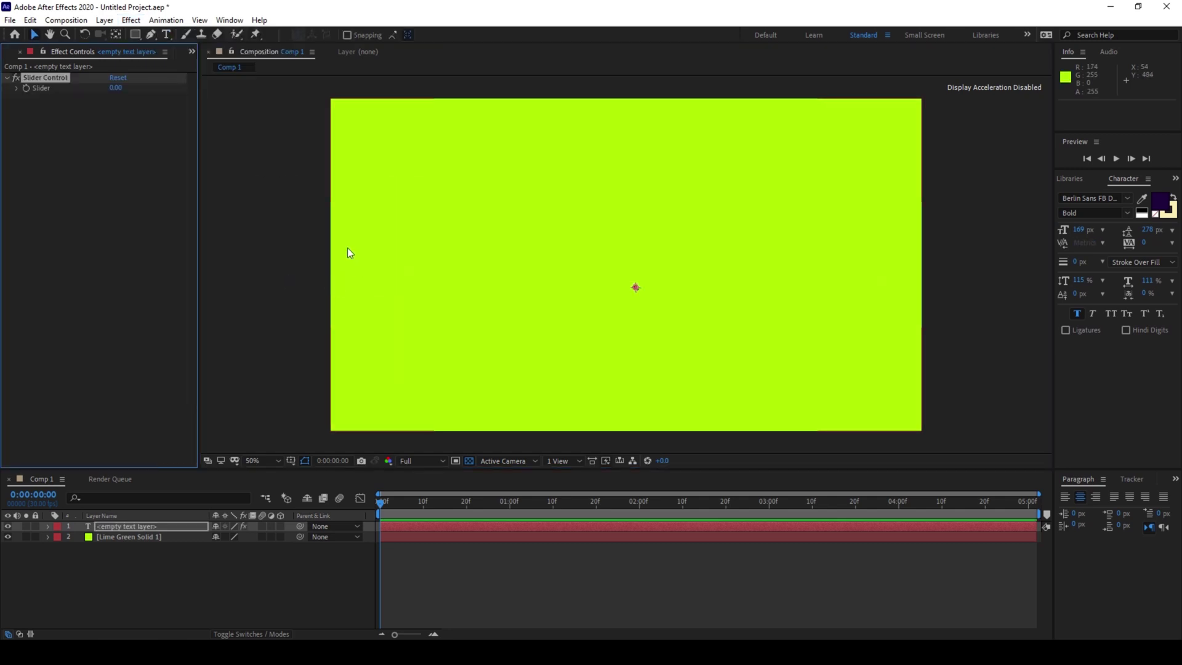
Pick-whip the text layer's Source Text to the Slider value and reveal the expression.
{"action": "left_click", "coordinate": [48, 527]}
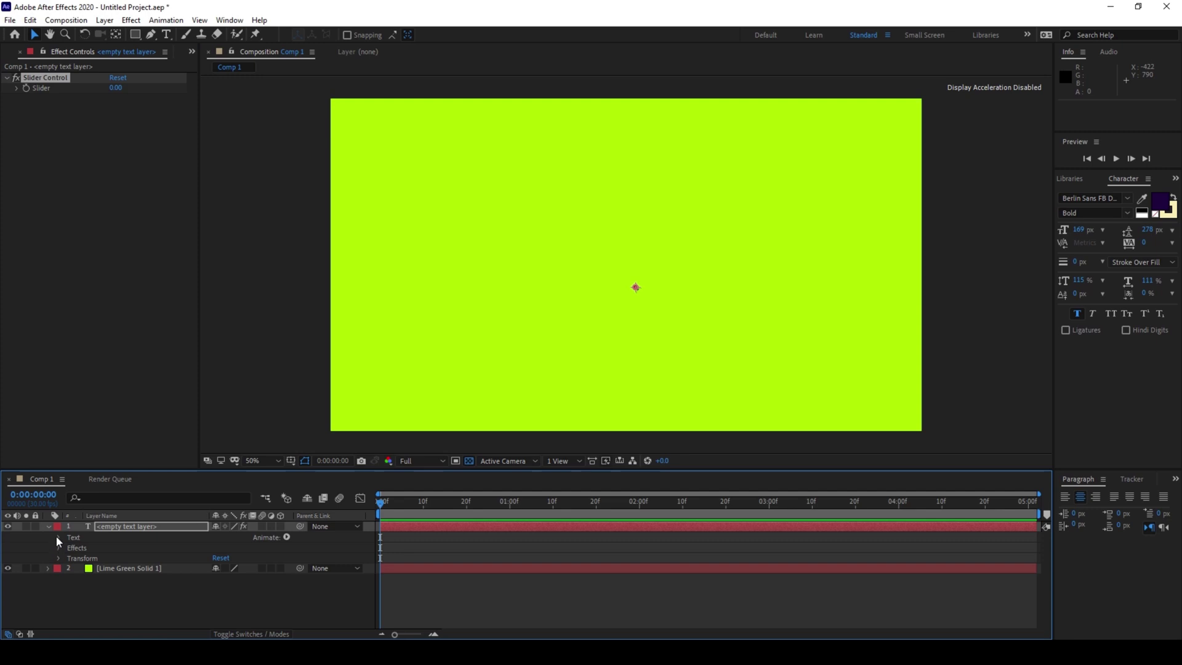
{"action": "left_click", "coordinate": [57, 536]}
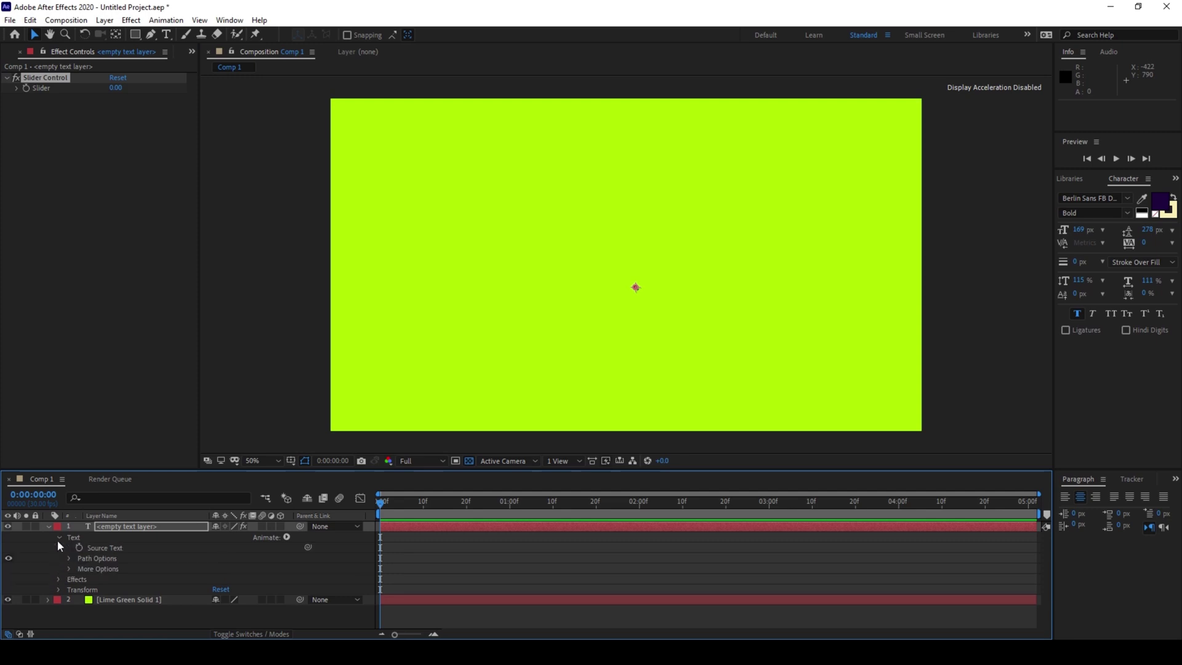
{"action": "left_click", "coordinate": [59, 579]}
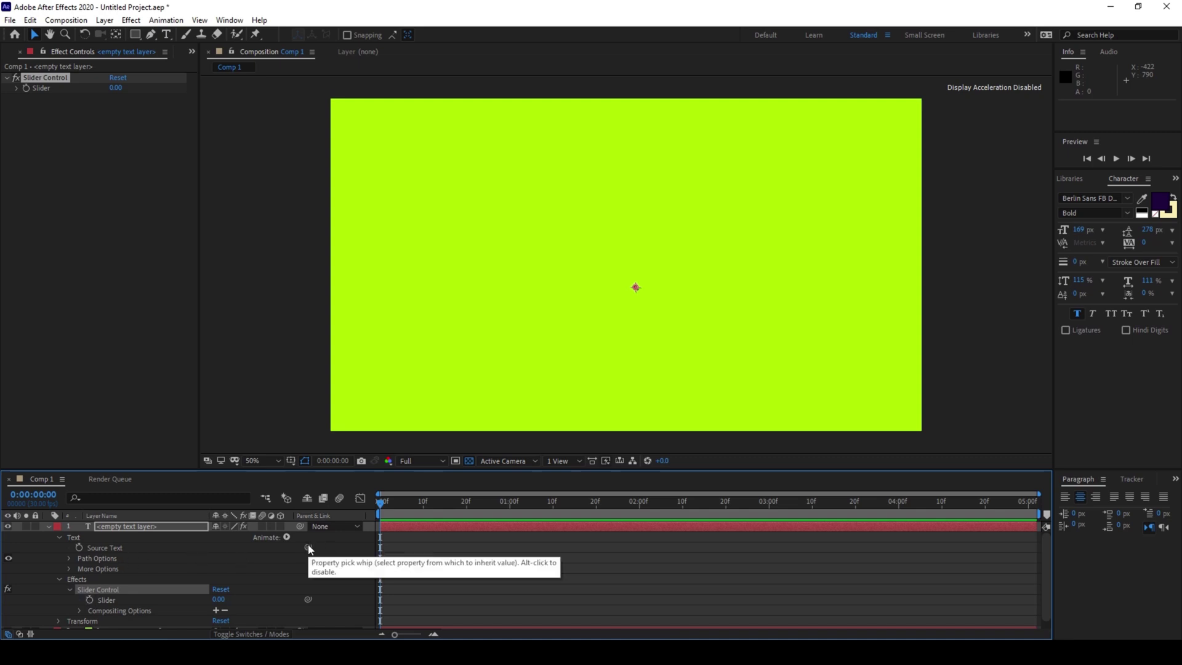
{"action": "left_click_drag", "start_coordinate": [307, 549], "coordinate": [115, 605]}
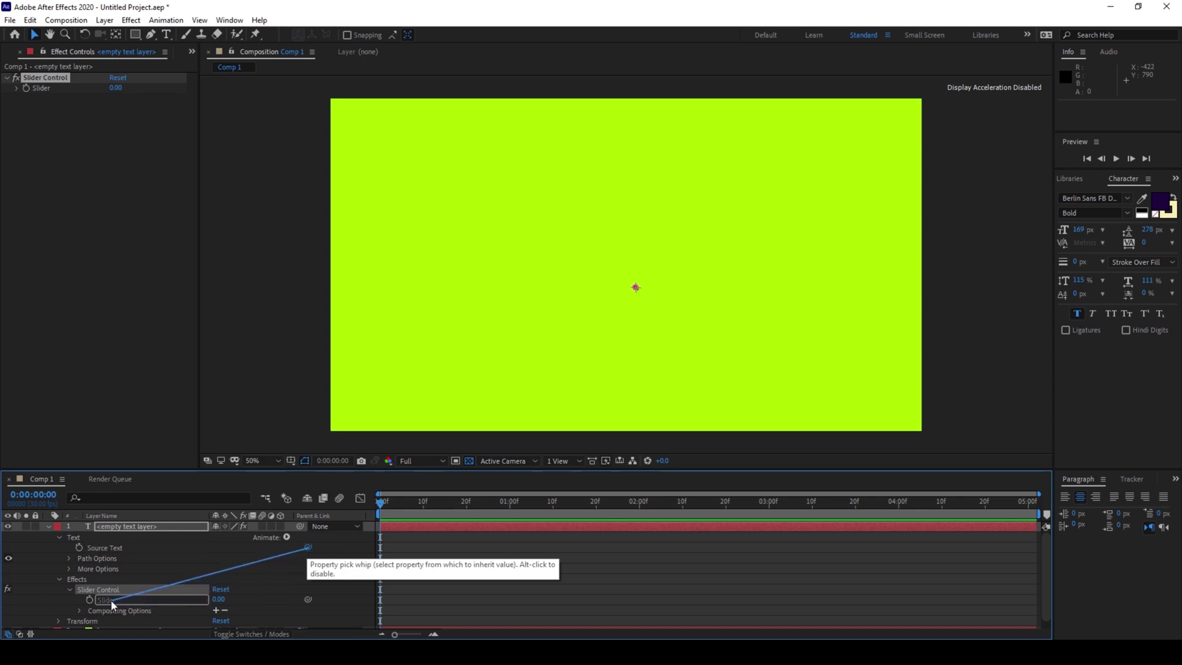
{"action": "left_click_drag", "start_coordinate": [112, 605], "coordinate": [113, 603]}
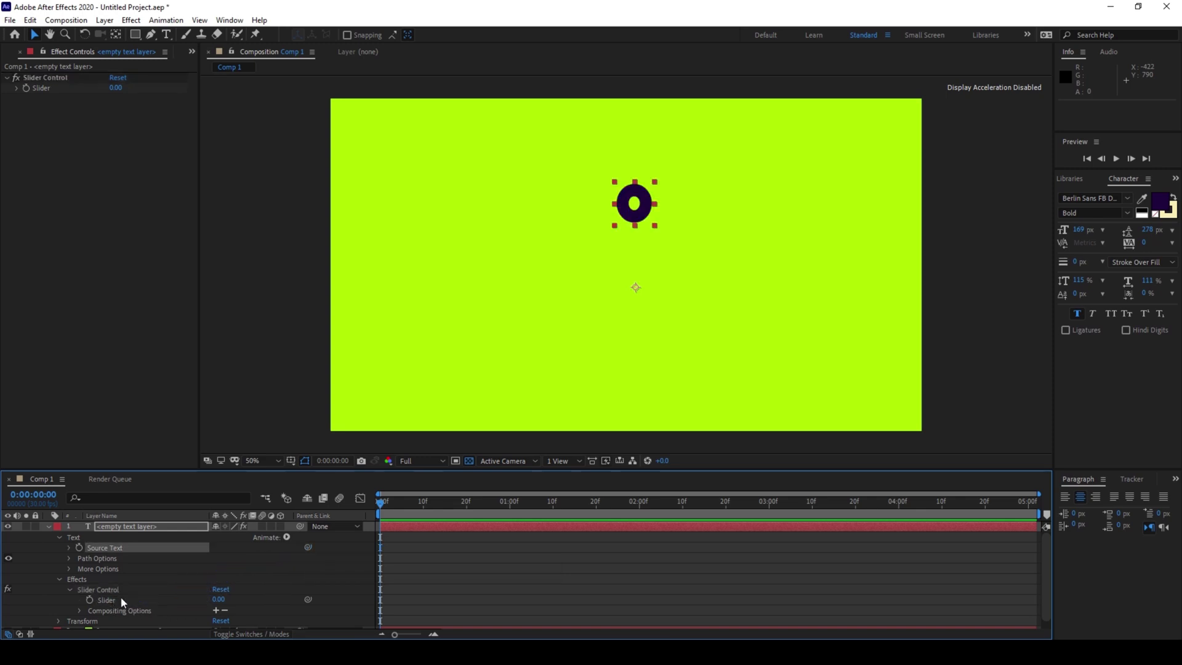
{"action": "left_click", "coordinate": [70, 548]}
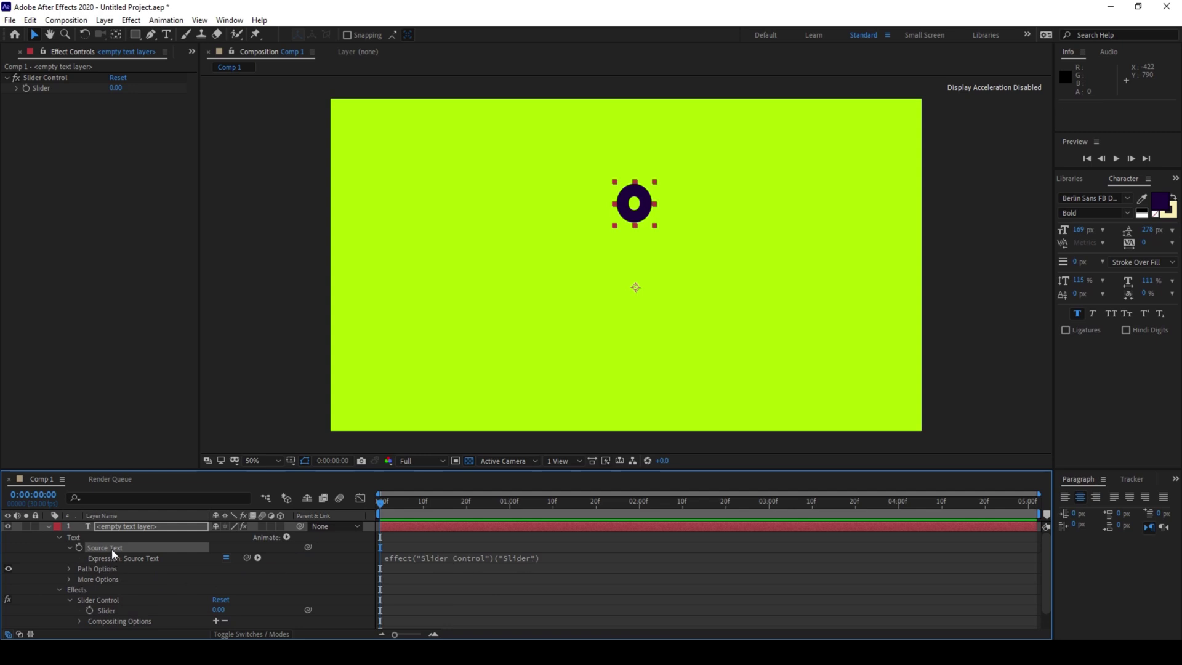
{"action": "left_click", "coordinate": [510, 559]}
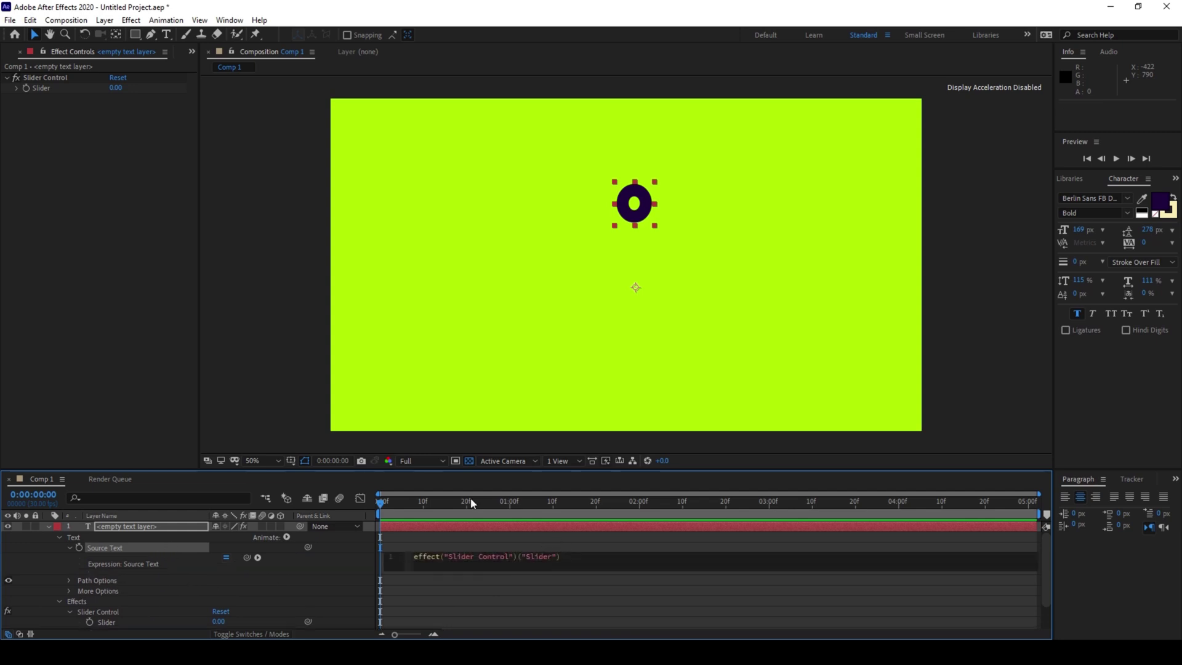
{"action": "scroll", "coordinate": [206, 578], "scroll_direction": "down", "scroll_amount": 2}
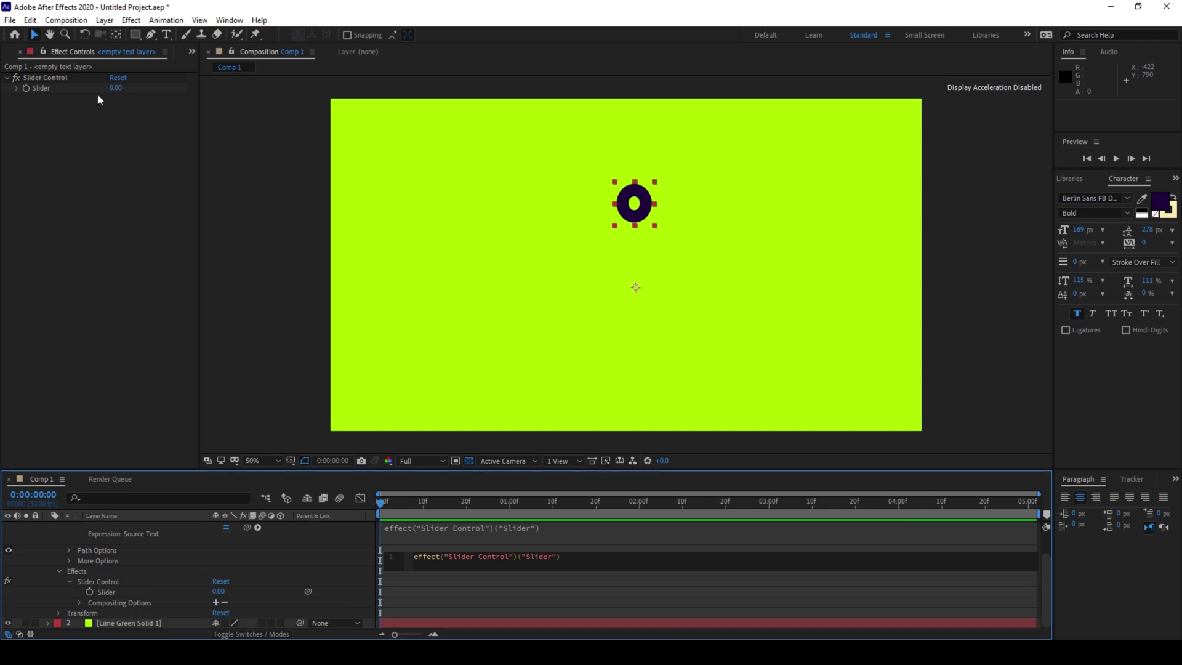
Scrub the Slider value upward through 1208 to 2438.
{"action": "mouse_move", "coordinate": [115, 88]}
{"action": "left_mouse_down"}
{"action": "mouse_move", "coordinate": [547, 120]}
{"action": "mouse_move", "coordinate": [342, 160]}
{"action": "left_mouse_up"}
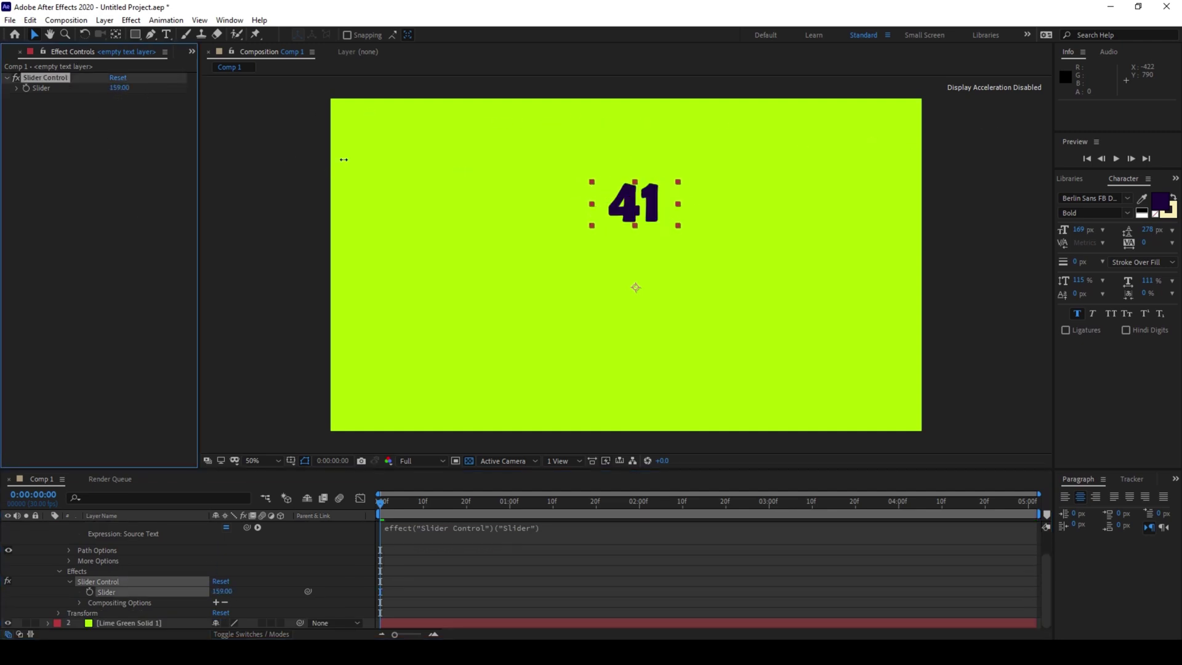
{"action": "left_click_drag", "start_coordinate": [343, 159], "coordinate": [884, 148]}
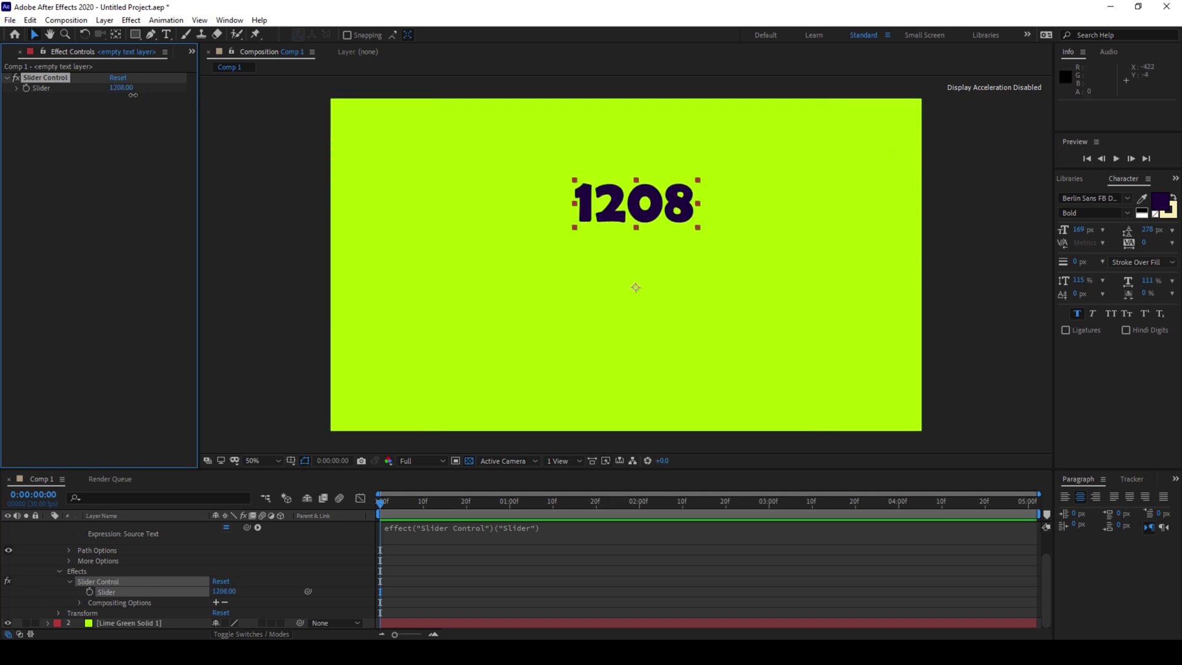
{"action": "left_click_drag", "start_coordinate": [133, 95], "coordinate": [592, 235]}
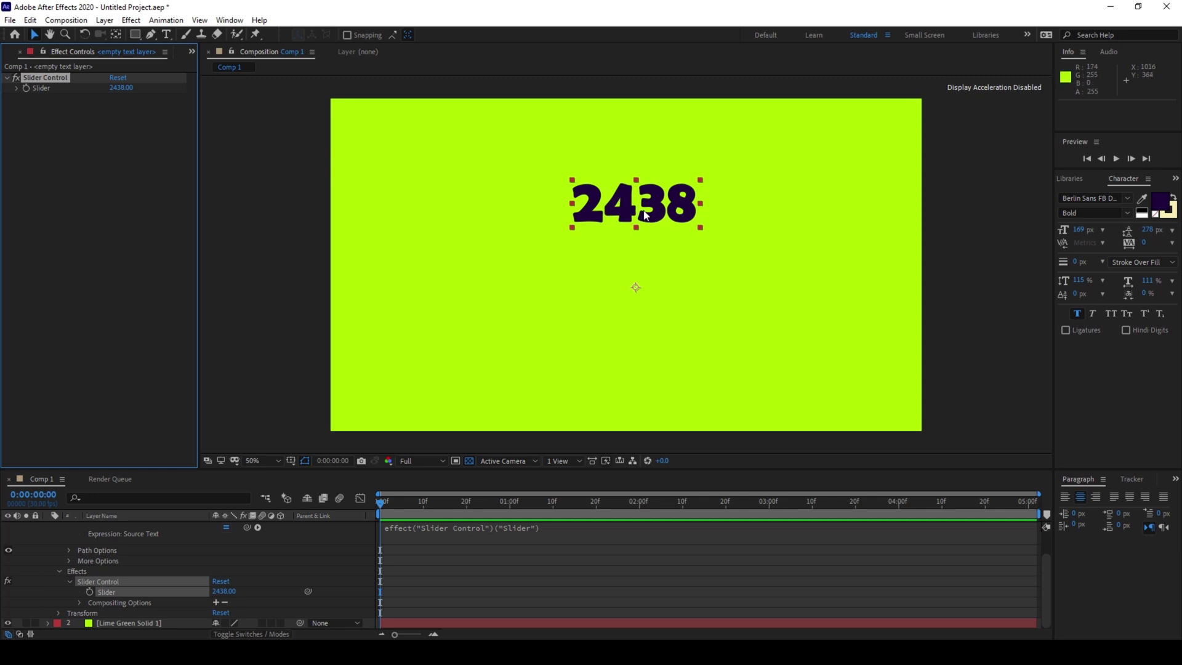
{"action": "scroll", "coordinate": [512, 536], "scroll_direction": "up", "scroll_amount": 2}
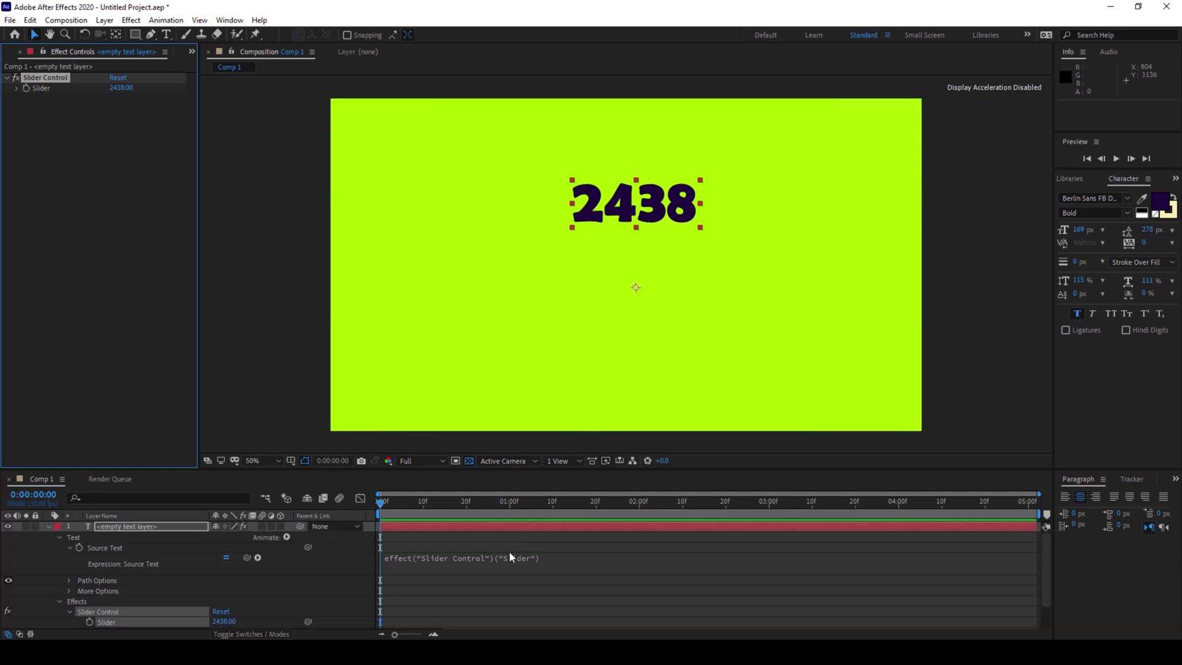
Append .value.toLocaleString() to the Source Text expression and commit it.
{"action": "left_click", "coordinate": [547, 560]}
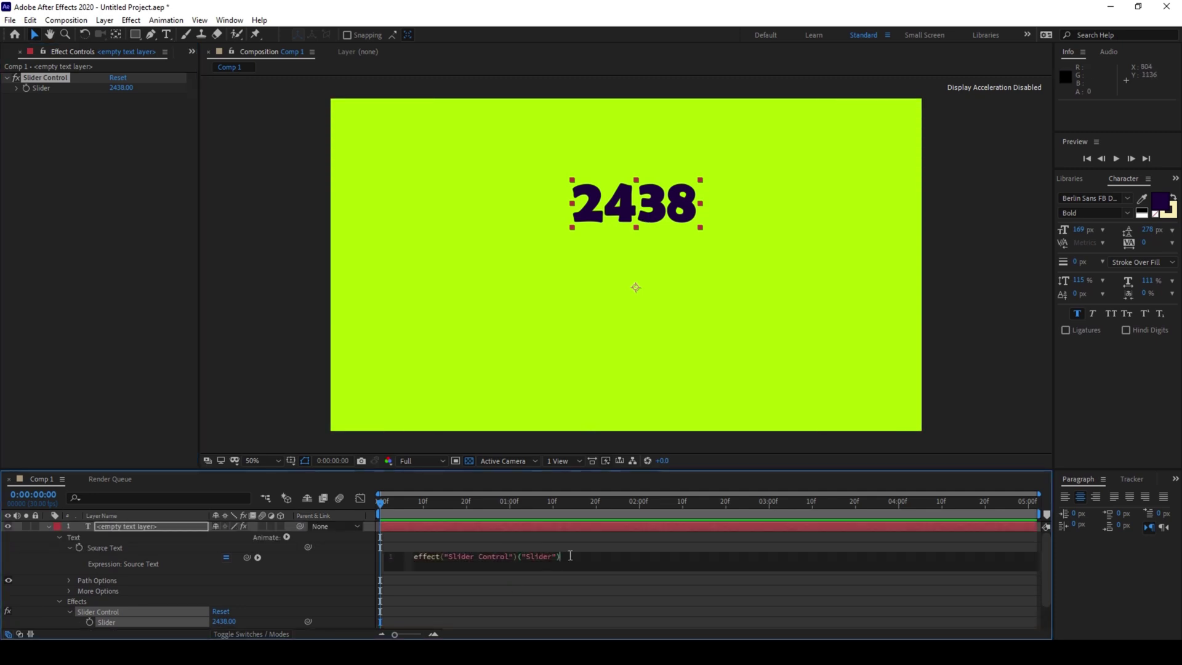
{"action": "type", "text": ".va"}
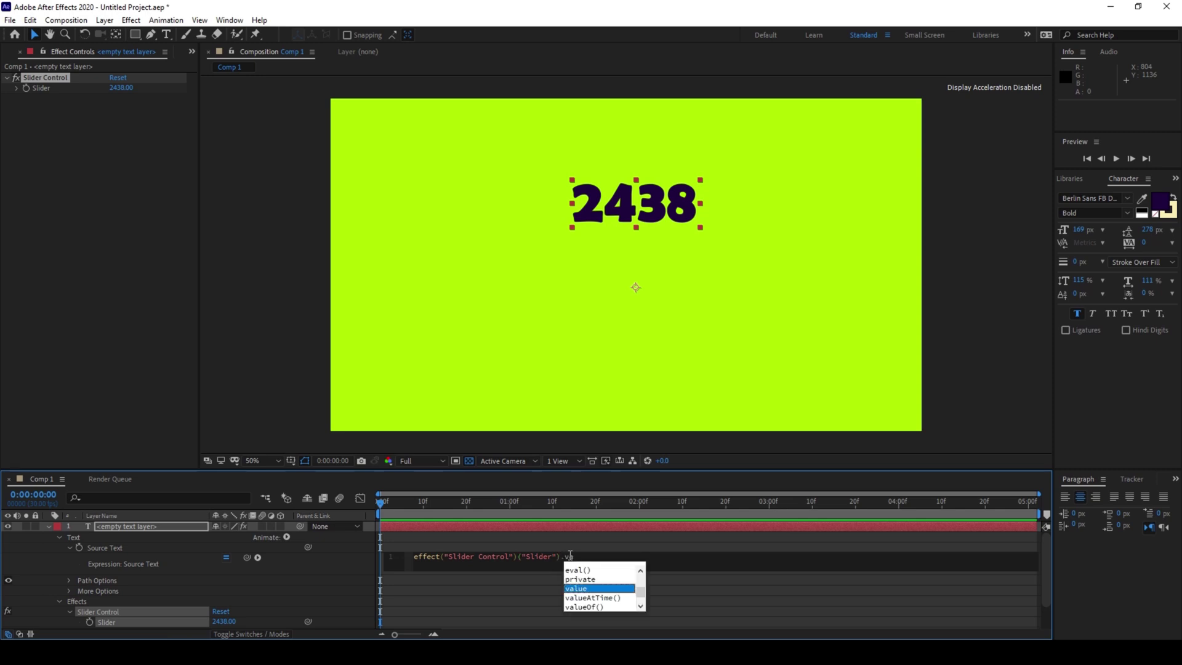
{"action": "type", "text": "lue."}
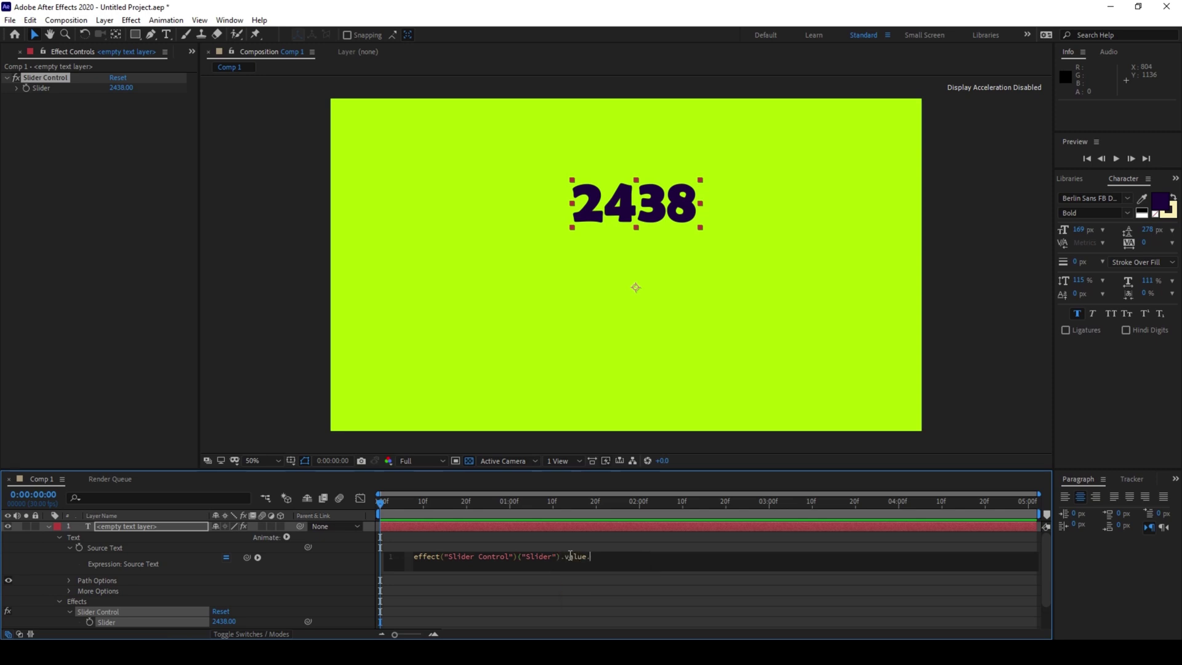
{"action": "type", "text": "to"}
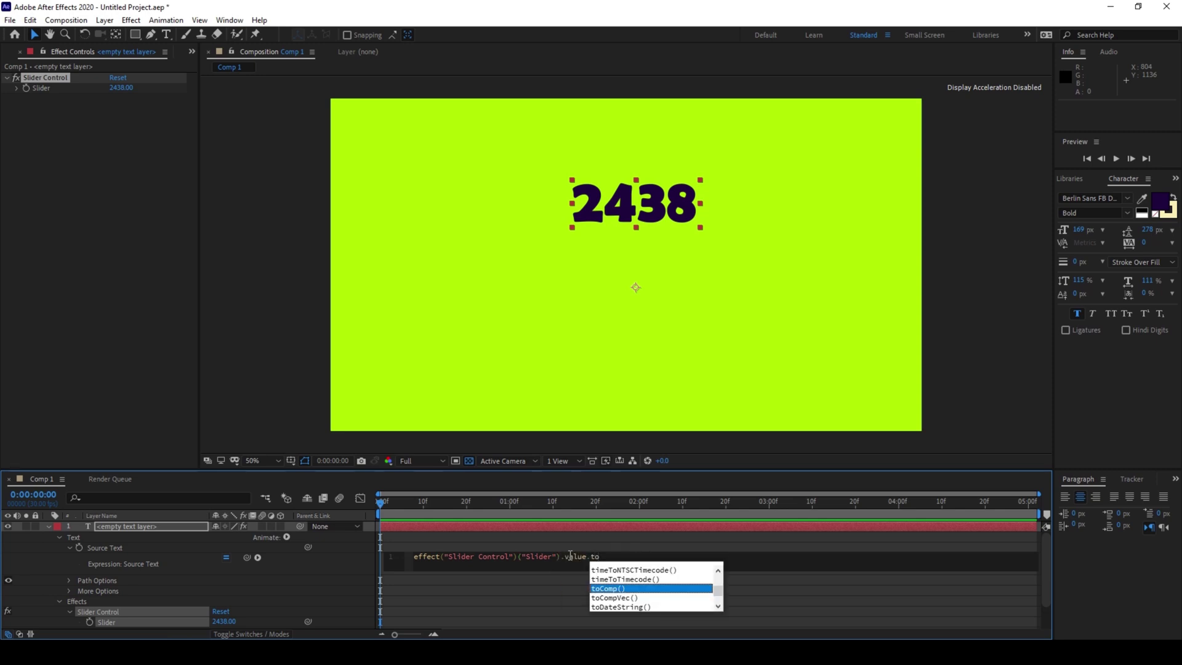
{"action": "type", "text": "locale"}
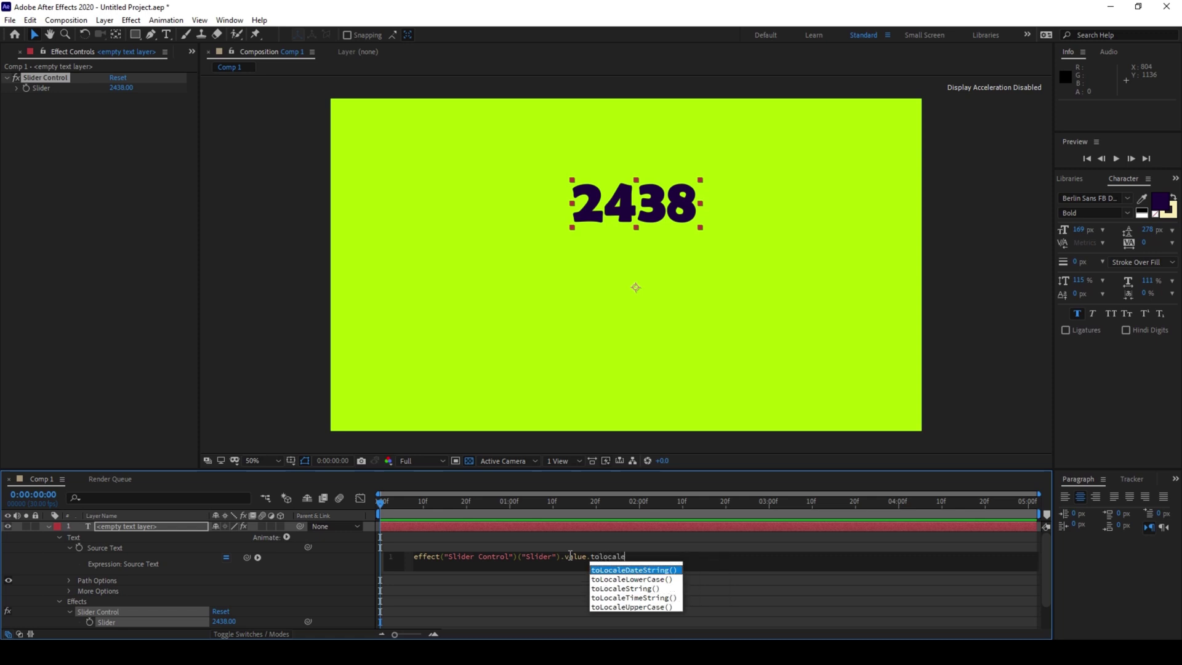
{"action": "left_click", "coordinate": [605, 588]}
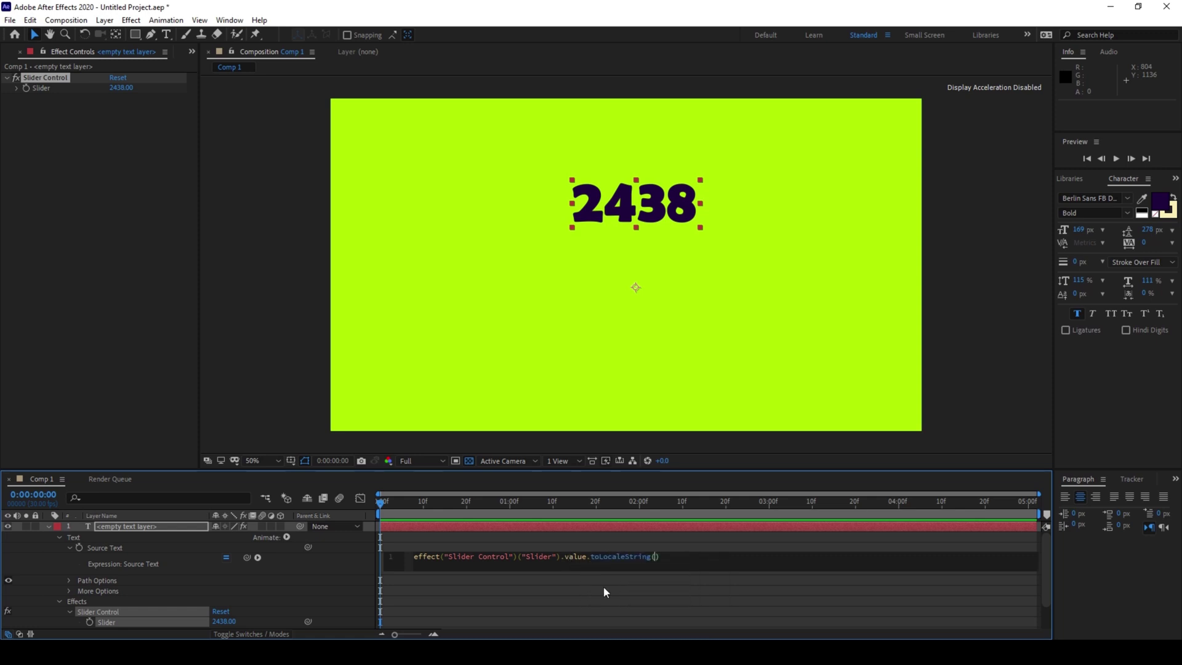
{"action": "left_click", "coordinate": [710, 542]}
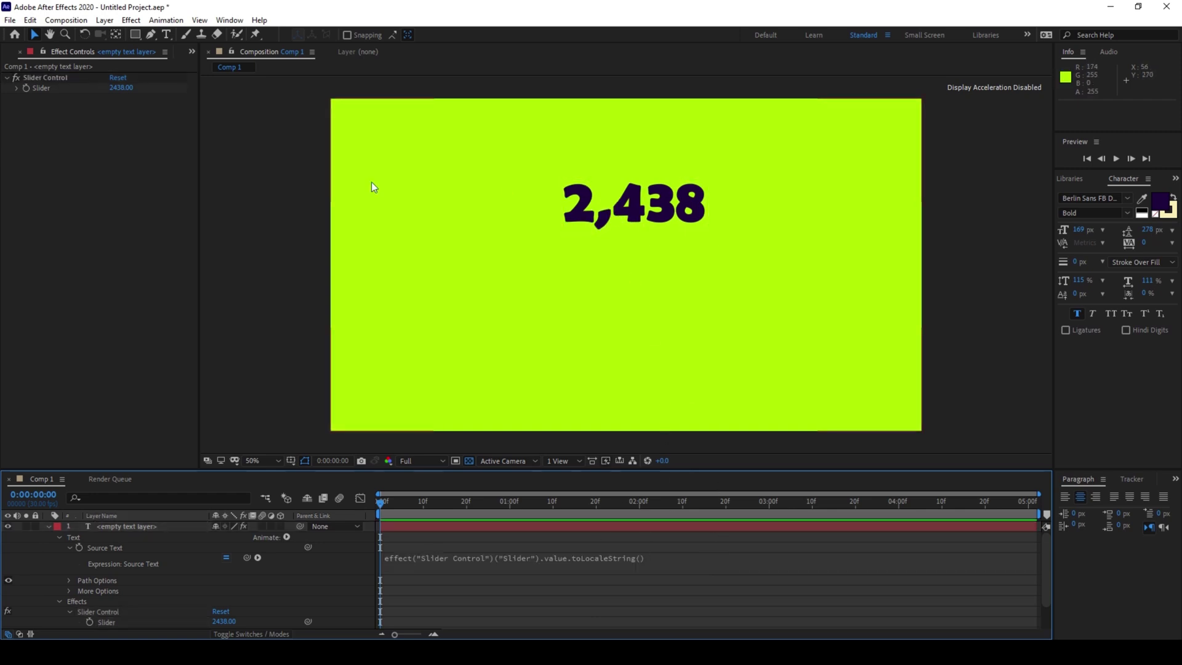
Set the Slider value to 25000.
{"action": "left_click_drag", "start_coordinate": [115, 88], "coordinate": [120, 88]}
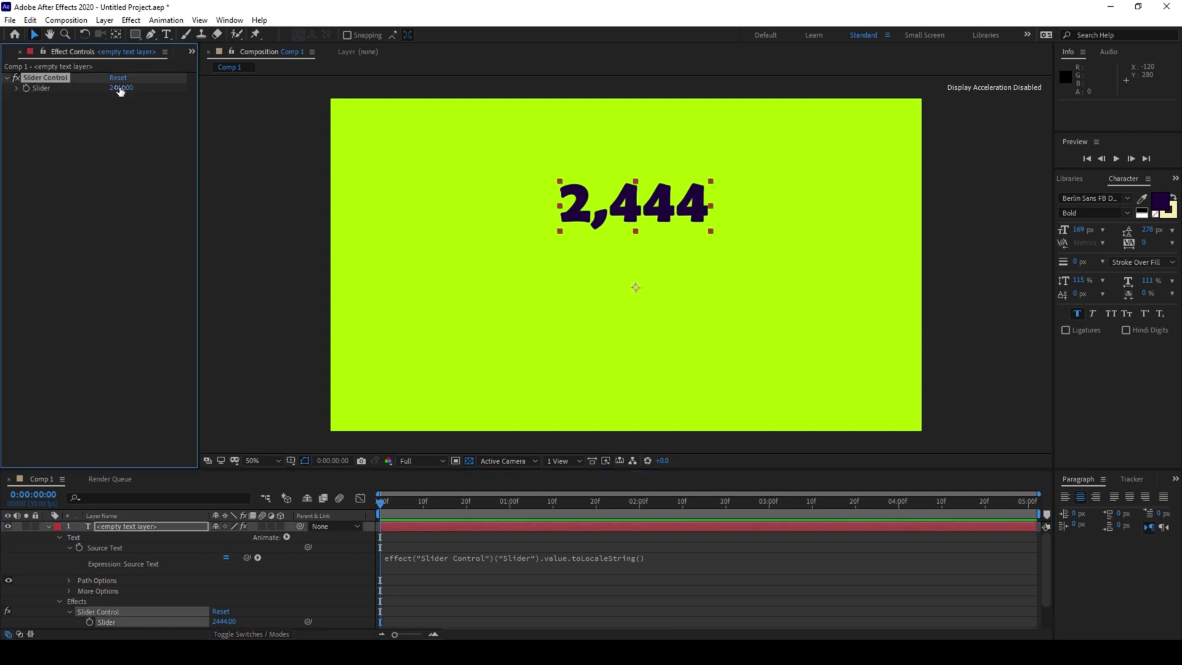
{"action": "left_click", "coordinate": [120, 88]}
{"action": "type", "text": "25000"}
{"action": "key", "text": "Return"}
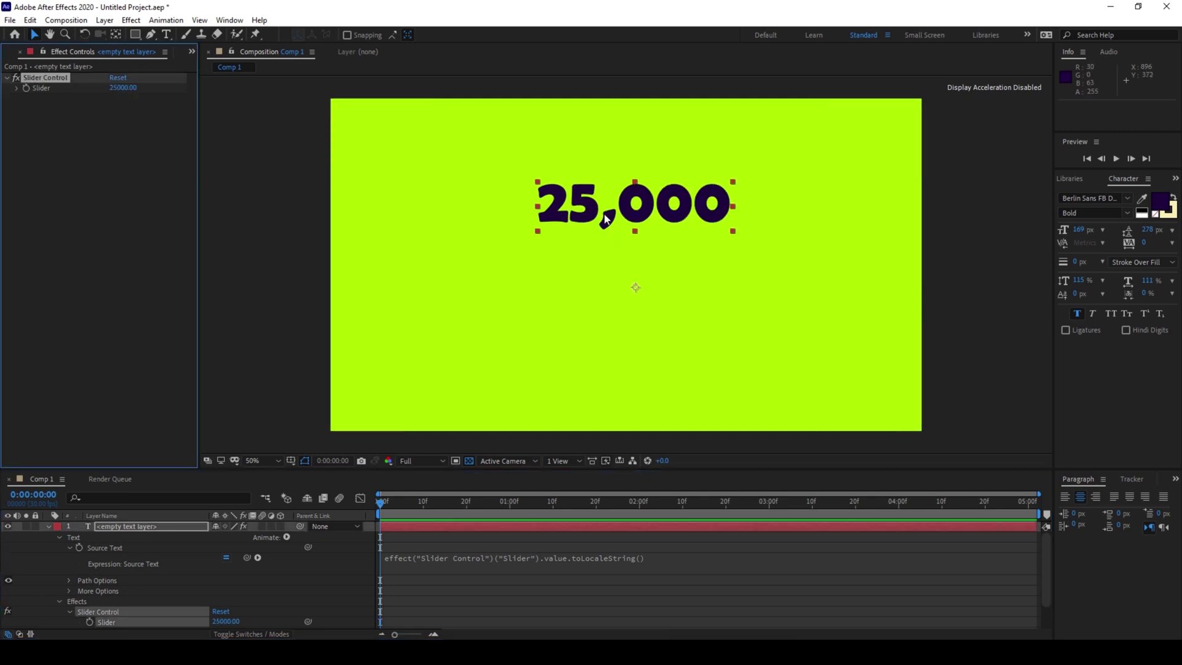
Set the Slider value to 1000000, shown as 10,00,000.
{"action": "left_click_drag", "start_coordinate": [113, 90], "coordinate": [508, 119]}
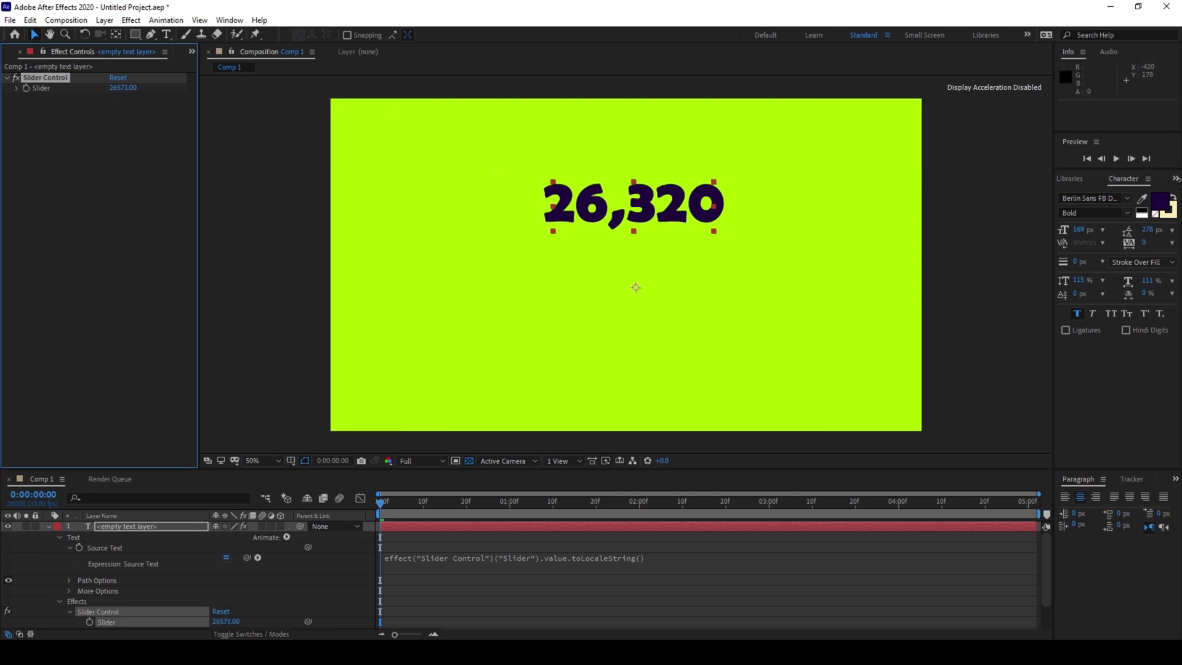
{"action": "left_click", "coordinate": [127, 88]}
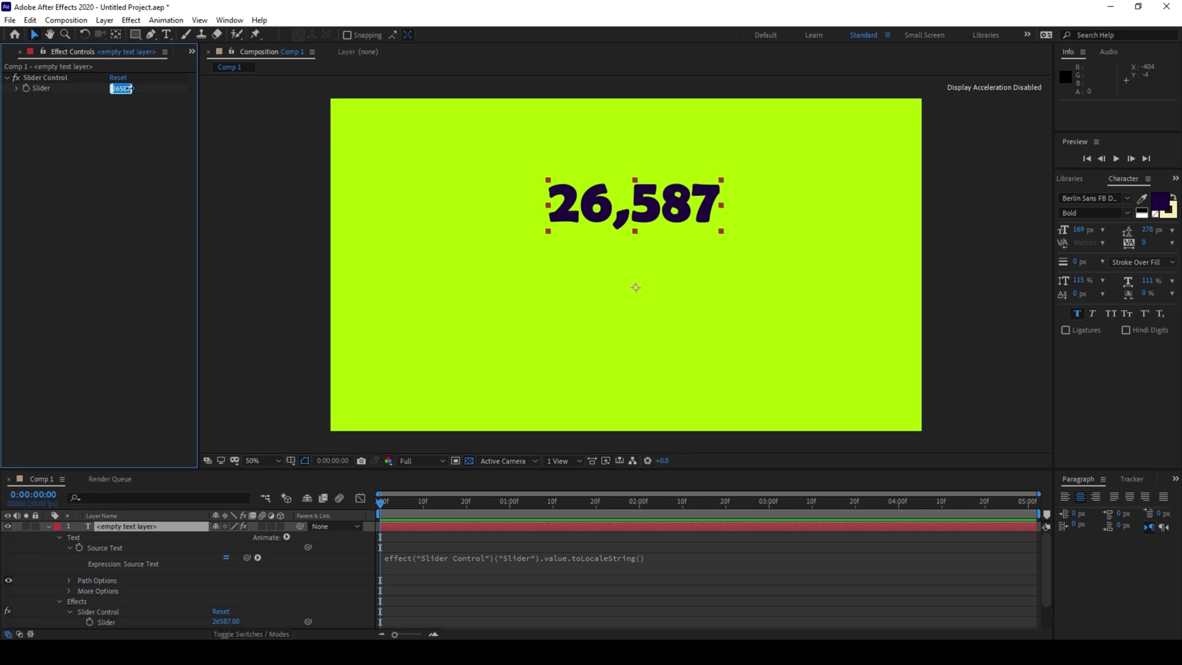
{"action": "type", "text": "30000"}
{"action": "type", "text": "00"}
{"action": "key", "text": "Return"}
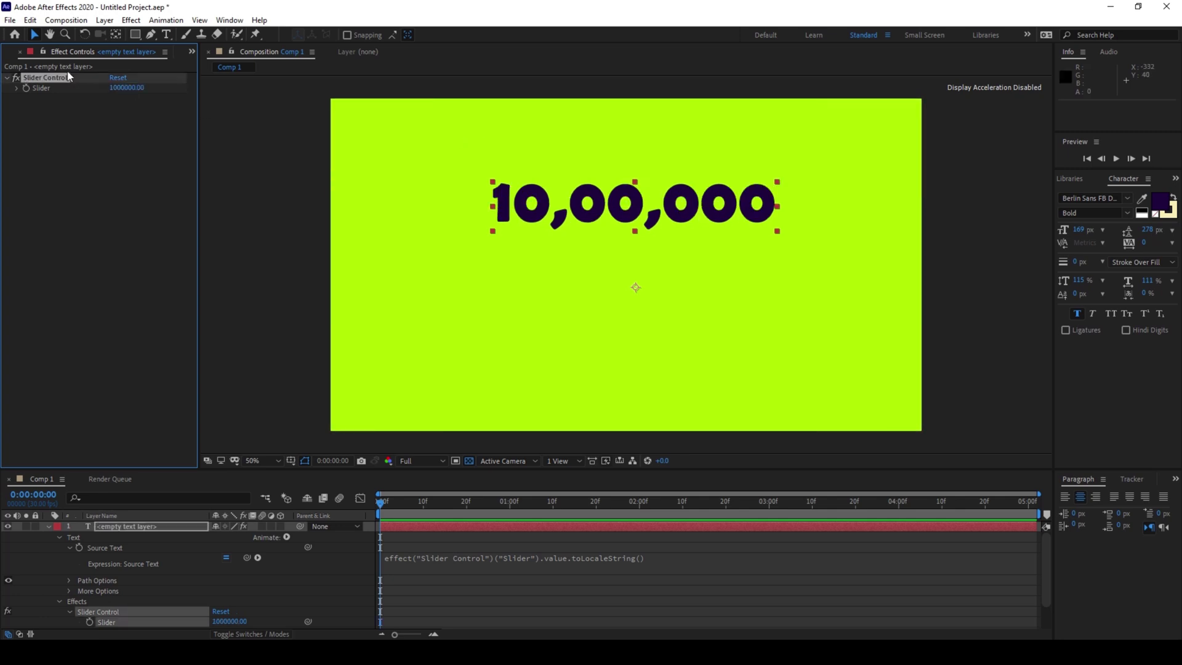
{"action": "mouse_move", "coordinate": [112, 89]}
{"action": "left_mouse_down"}
{"action": "mouse_move", "coordinate": [49, 132]}
{"action": "mouse_move", "coordinate": [291, 134]}
{"action": "left_mouse_up"}
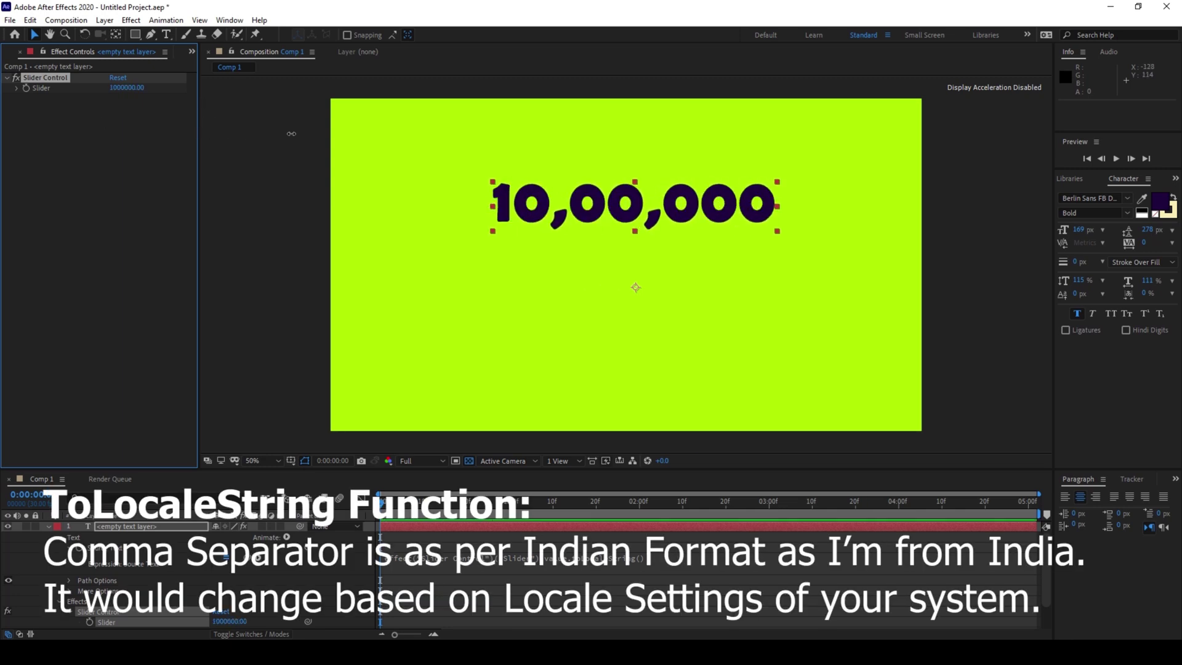